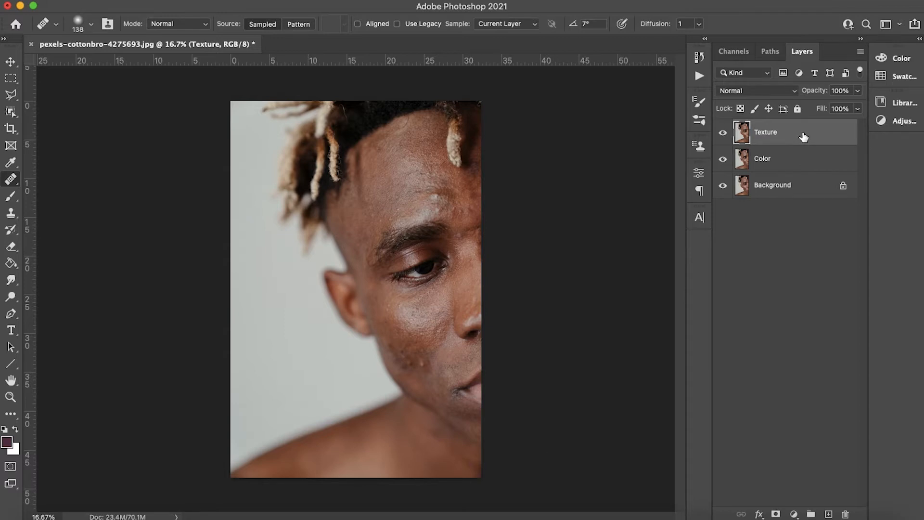
Group the Texture and Color layers together, keeping the default group name and Pass Through mode
left_click(803, 137, "super")
left_click(803, 137)
left_click(800, 159, "shift")
right_click(808, 141)
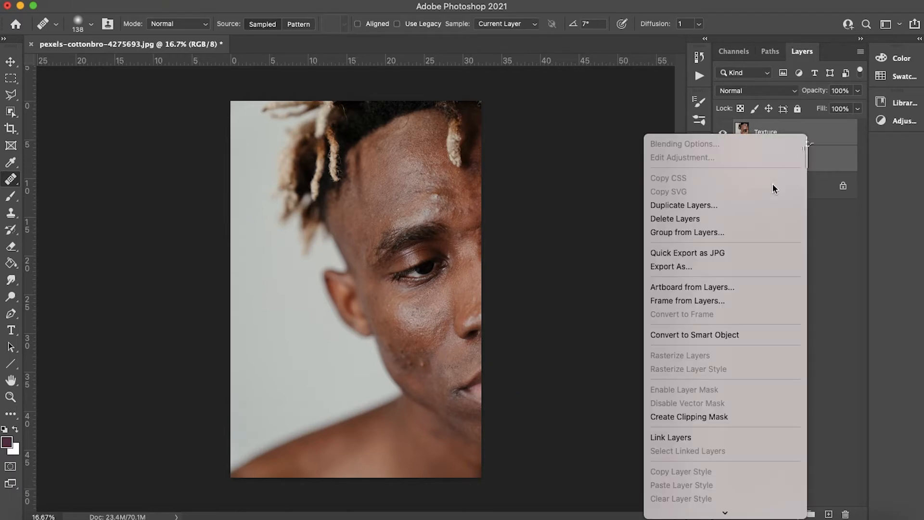
left_click(744, 231)
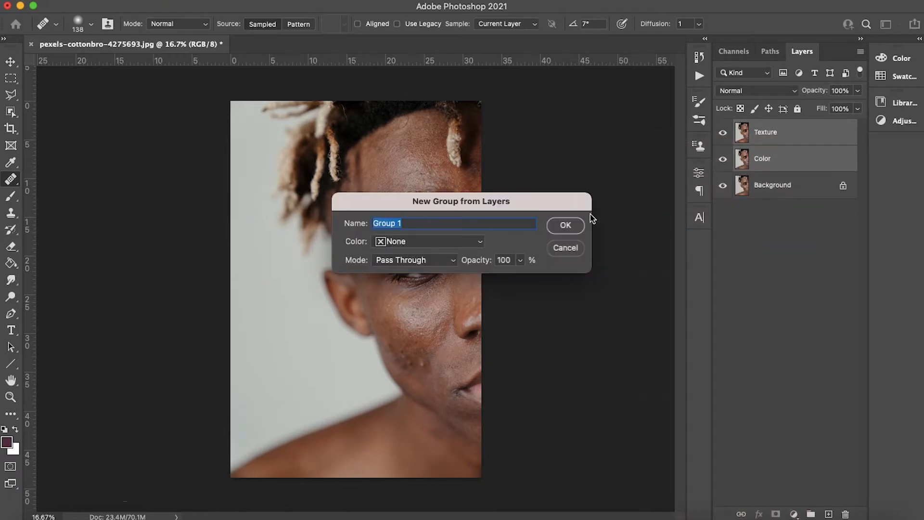
left_click(566, 226)
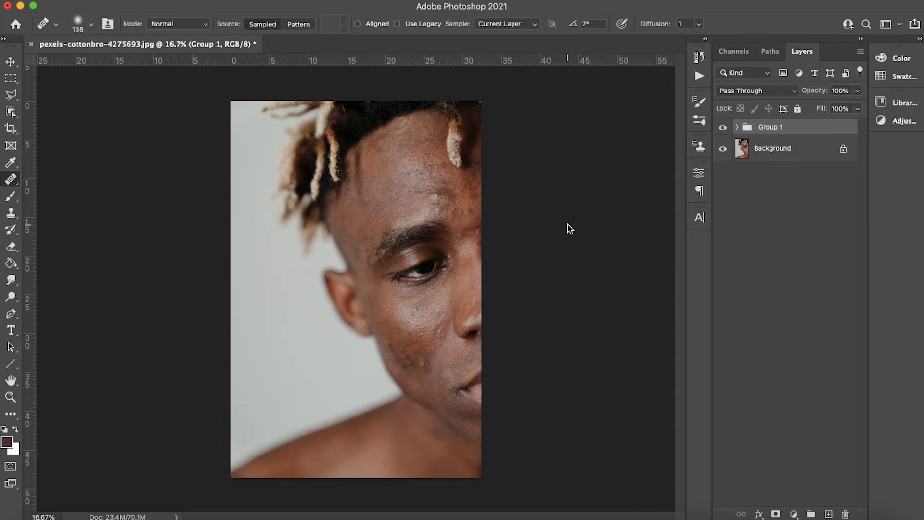
Hide the Texture layer inside the group and apply a Gaussian Blur with a 24.7-pixel radius to the Color layer
left_click(737, 127)
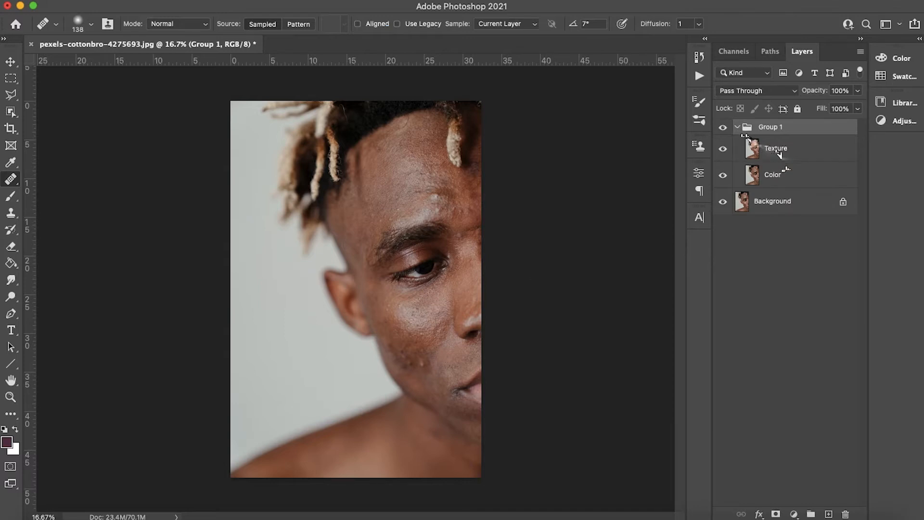
left_click(722, 148)
left_click(784, 179)
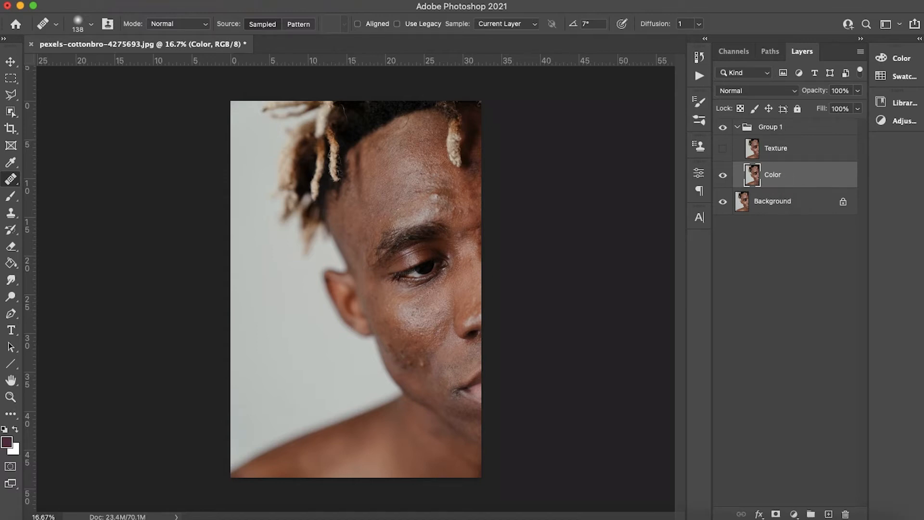
left_click(294, 0)
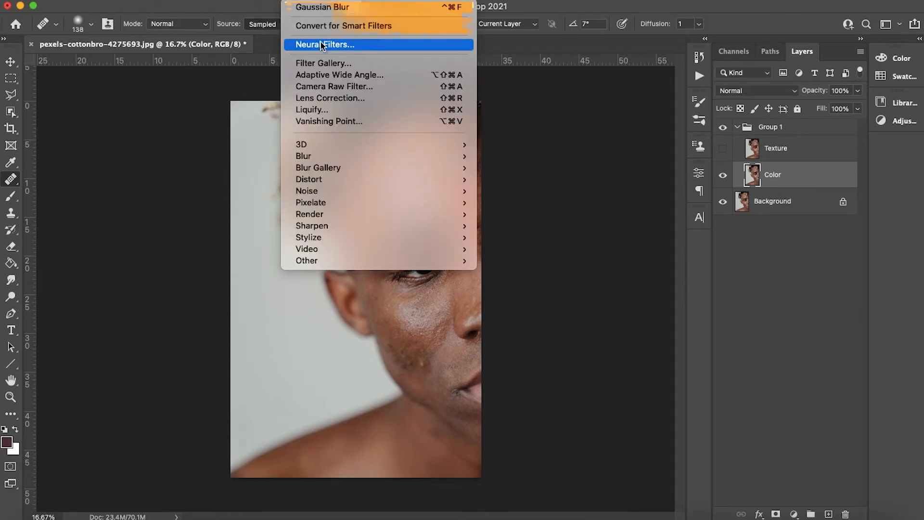
mouse_move(371, 156)
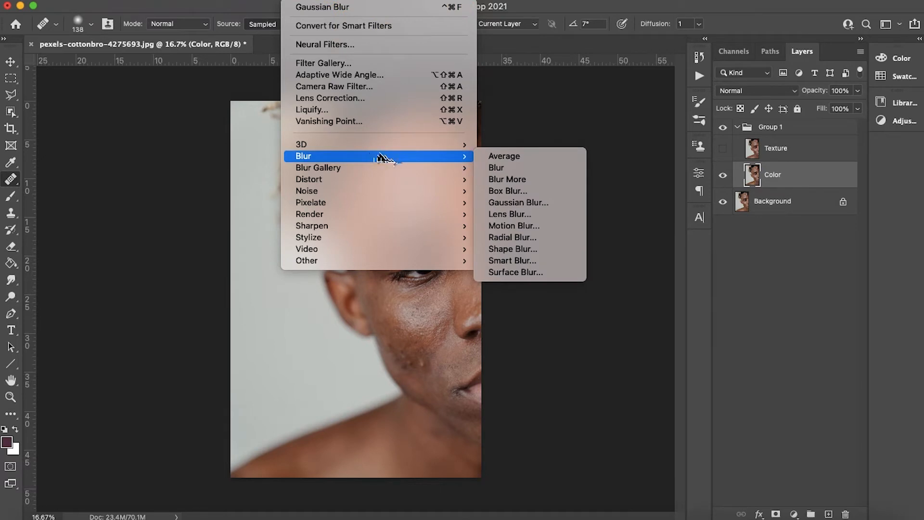
left_click(517, 204)
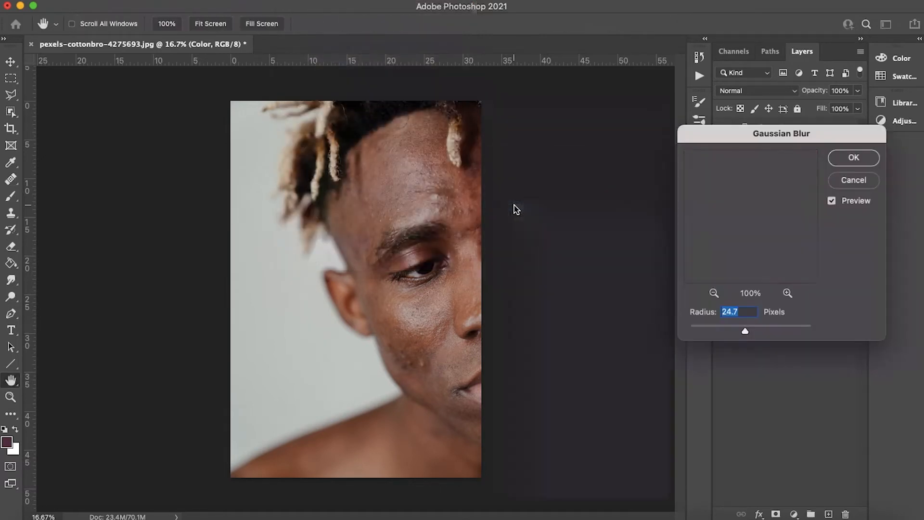
left_click_drag(745, 332, 744, 332)
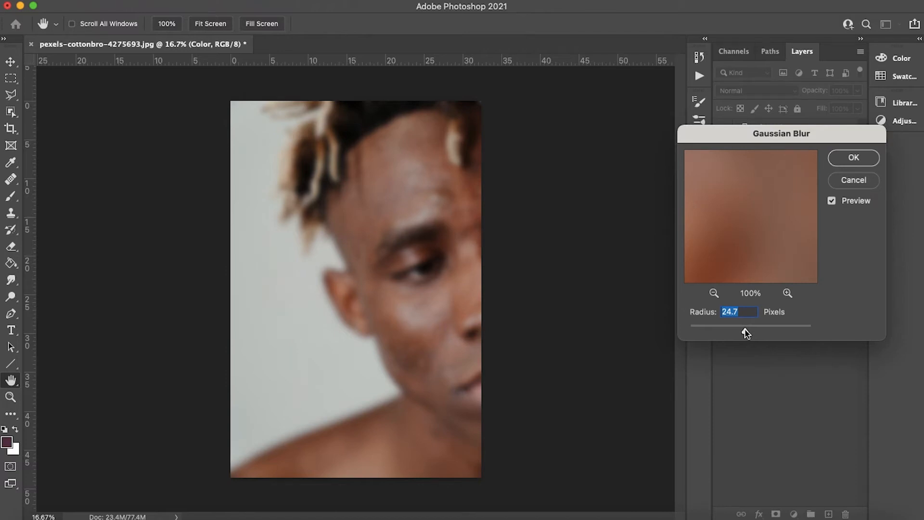
left_click_drag(746, 331, 745, 332)
left_click(870, 158)
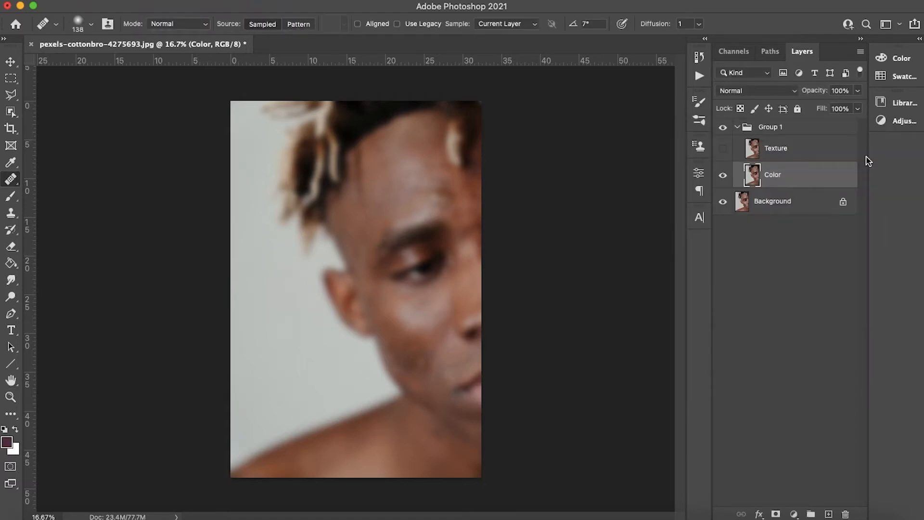
Show the Texture layer and run Apply Image on it with layer Color, blending Subtract, opacity 100%, scale 2 and offset 128
left_click(724, 150)
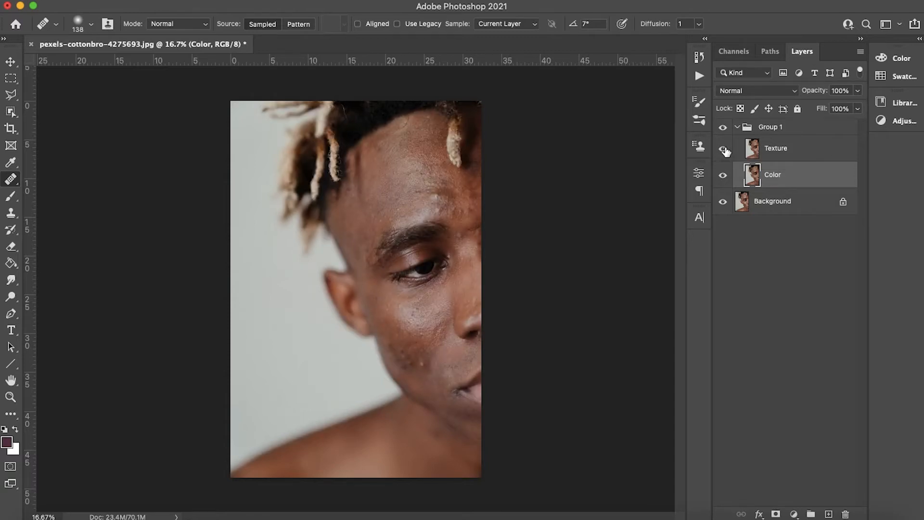
left_click(799, 152)
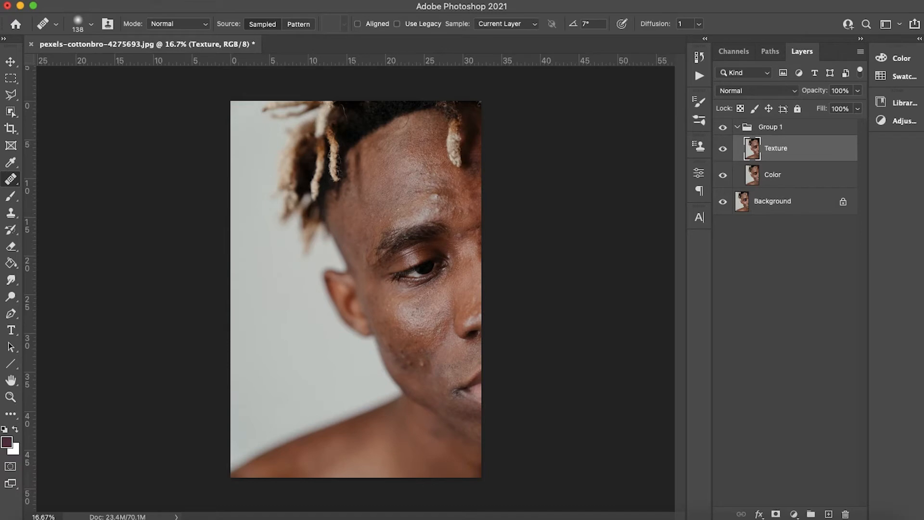
left_click(153, 0)
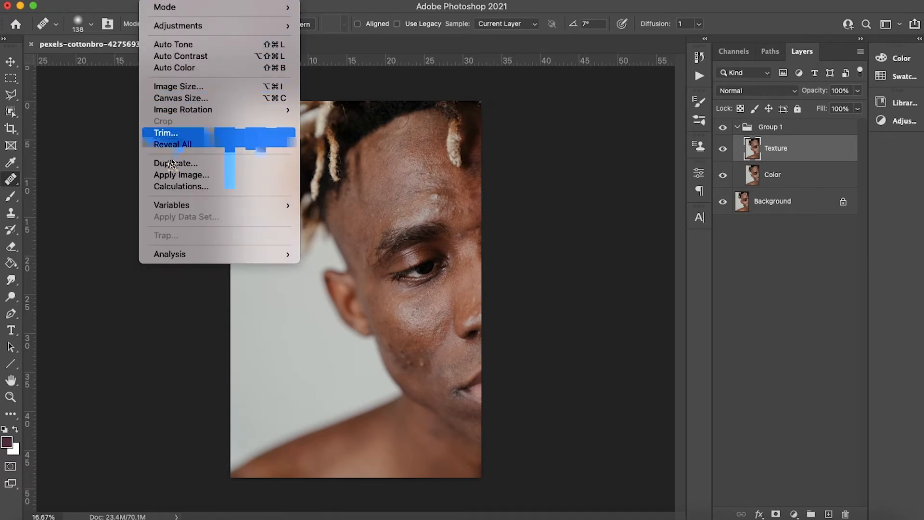
left_click(175, 178)
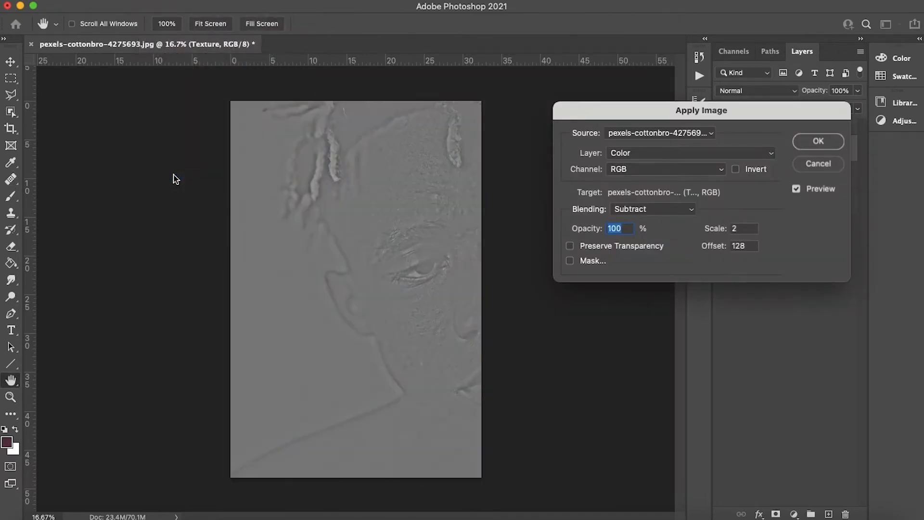
left_click(710, 157)
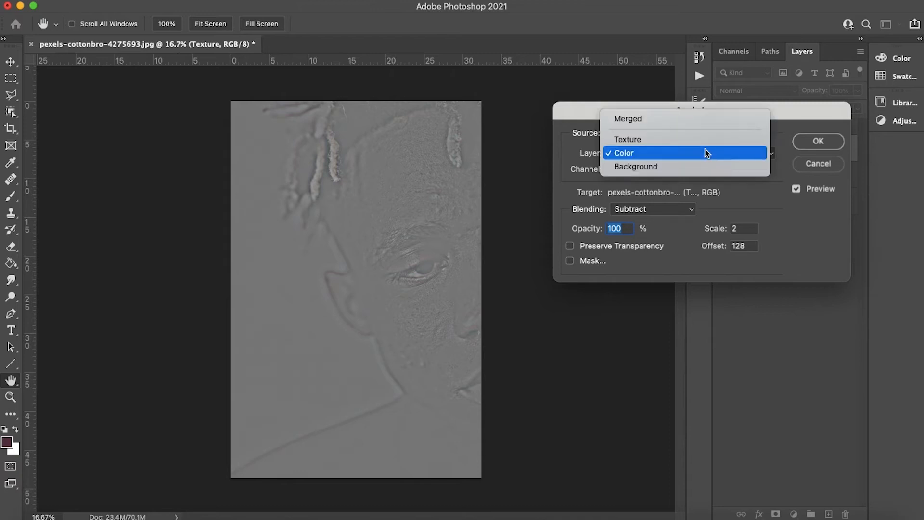
left_click(697, 153)
left_click(666, 214)
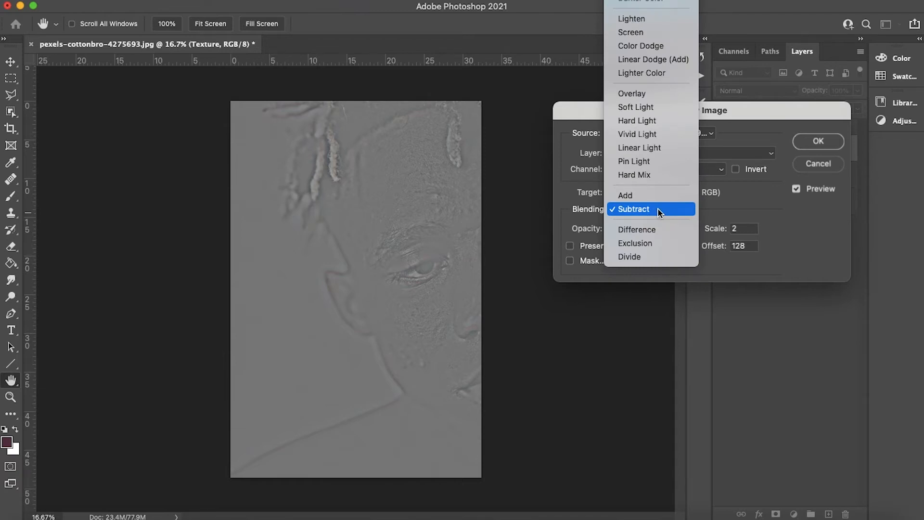
left_click(659, 212)
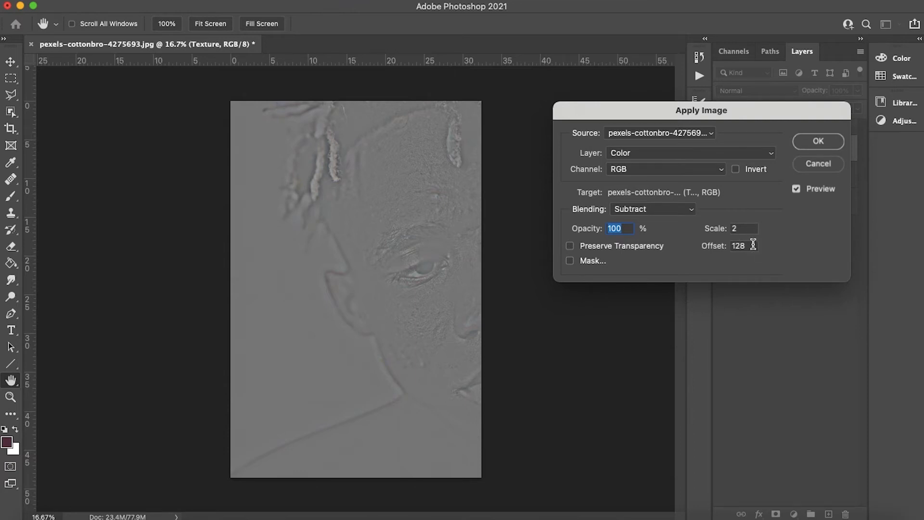
left_click(815, 141)
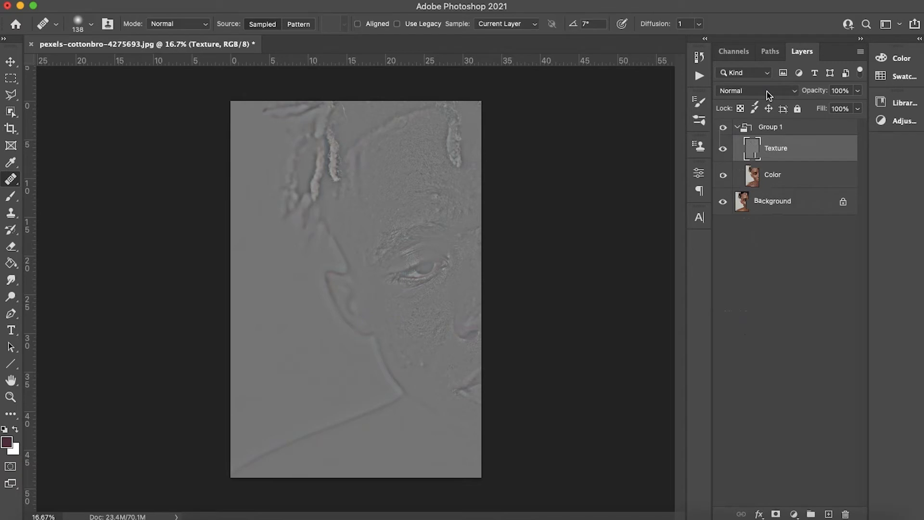
Set the Texture layer's blend mode to Linear Light and compare the image with that layer hidden and shown
left_click(769, 94)
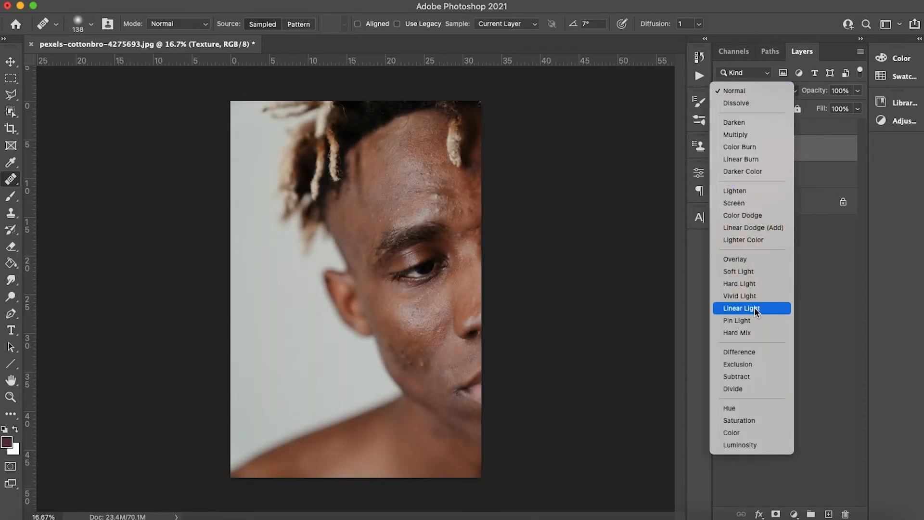
left_click(754, 310)
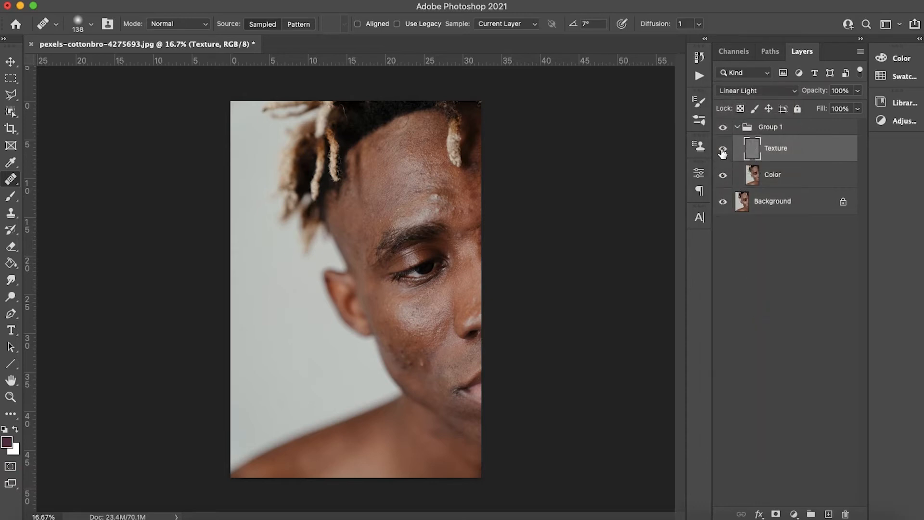
left_click(722, 152)
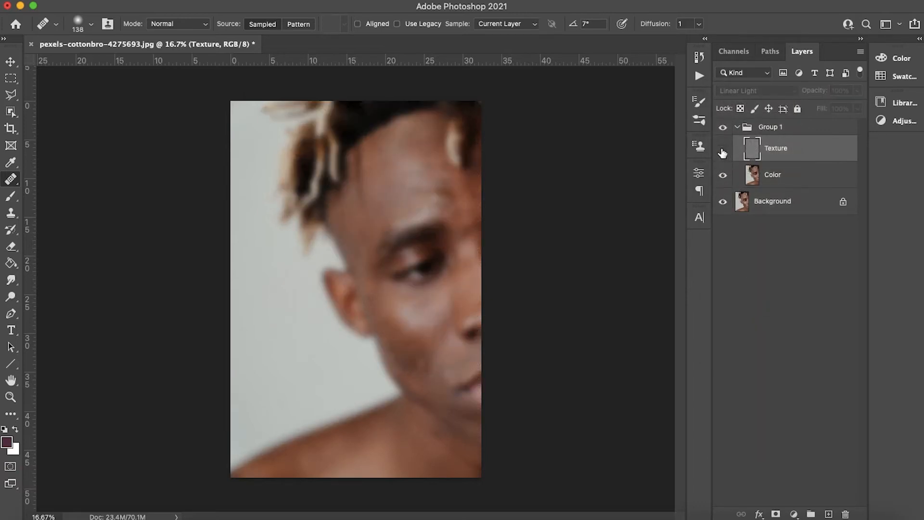
left_click(722, 151)
left_click(722, 152)
left_click(722, 152)
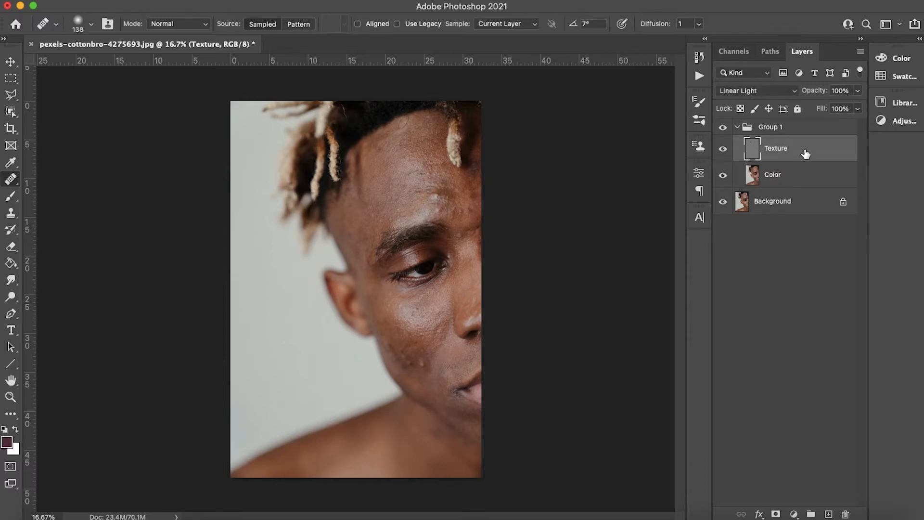
Hide the Texture layer and, on the Color layer, sample the forehead skin tone using an 11 by 11 Average eyedropper
left_click(722, 149)
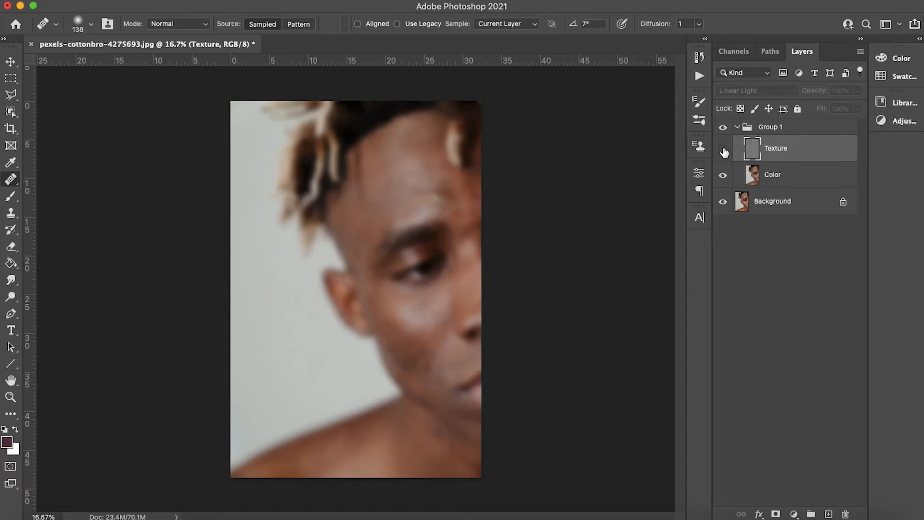
left_click(772, 178)
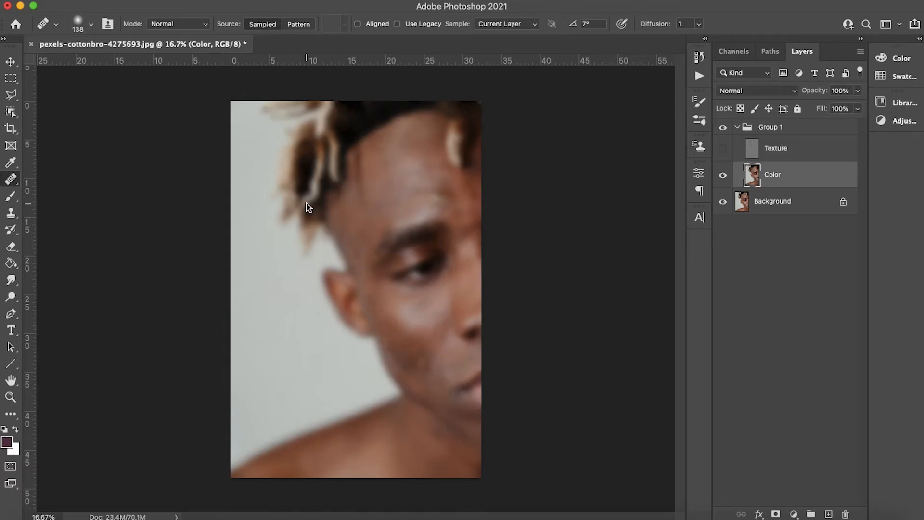
left_click(10, 162)
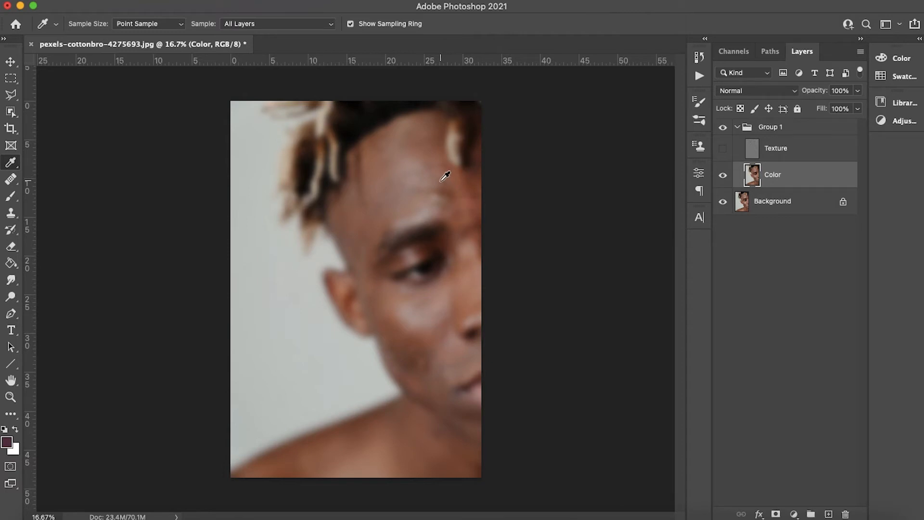
left_click(182, 24)
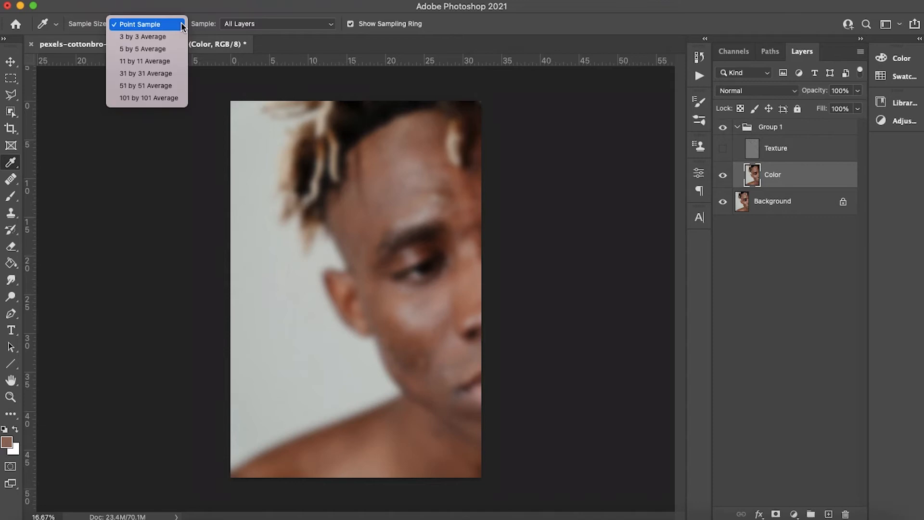
left_click(167, 62)
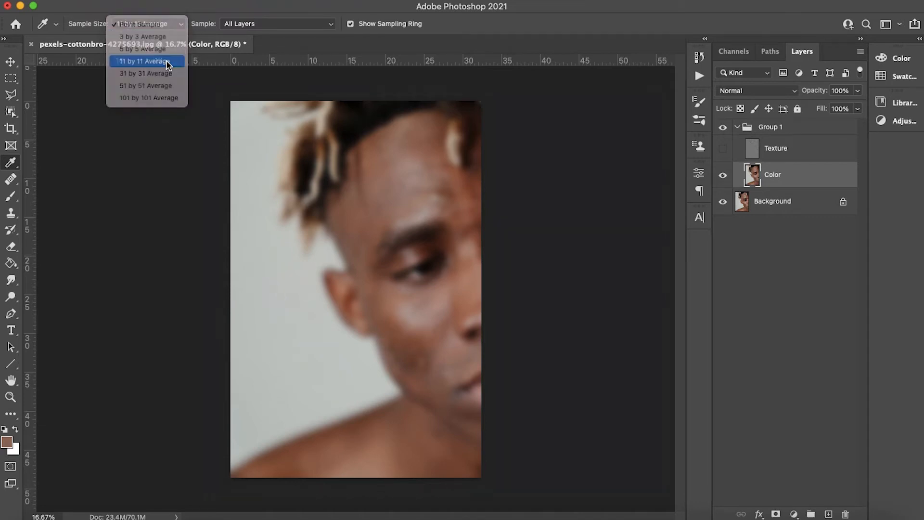
left_click(445, 180)
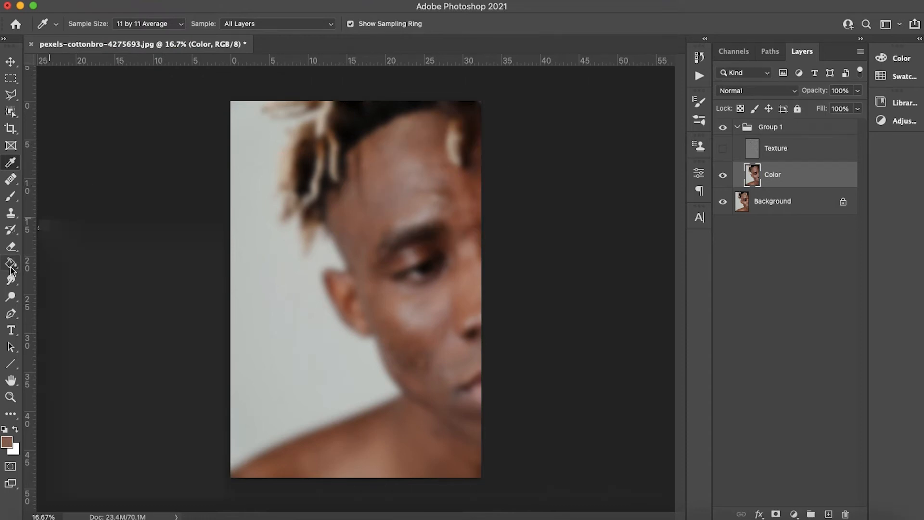
Set up a Soft Round brush with a size of 159 px, 0% hardness and 4% flow
left_click(11, 198)
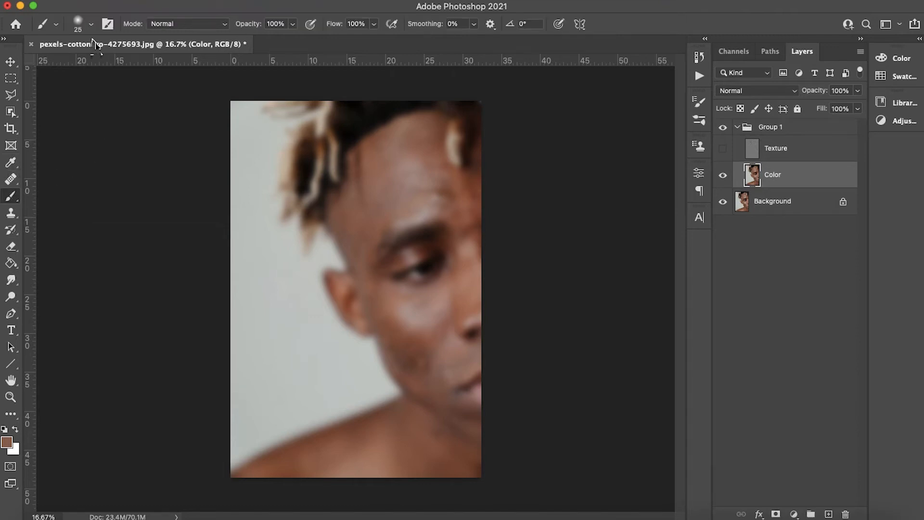
left_click(92, 27)
mouse_move(81, 65)
left_mouse_down()
mouse_move(112, 66)
mouse_move(94, 65)
left_mouse_up()
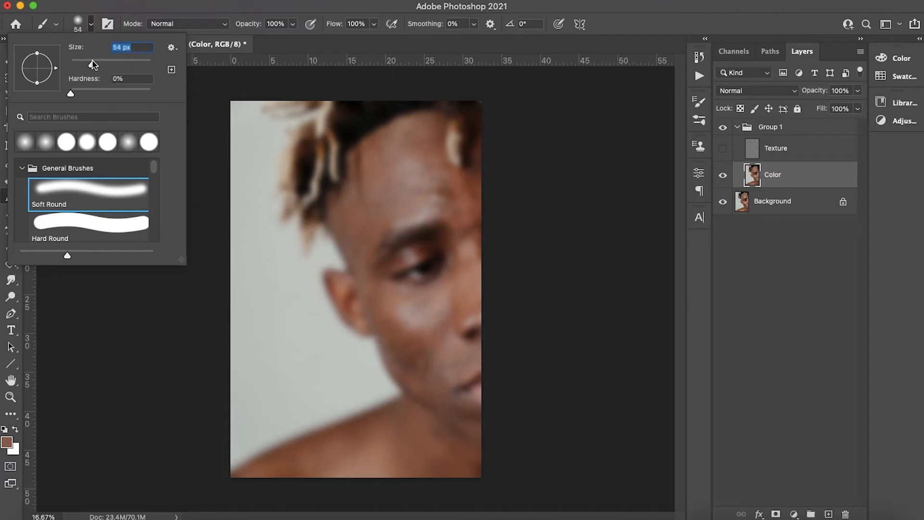
left_click(71, 95)
left_click(374, 24)
left_click_drag(370, 40, 320, 42)
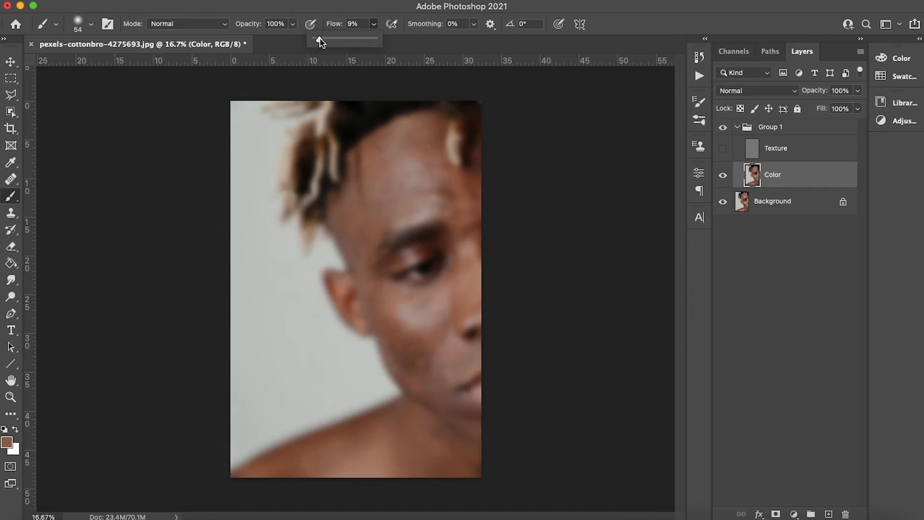
left_click(77, 20)
left_click(108, 61)
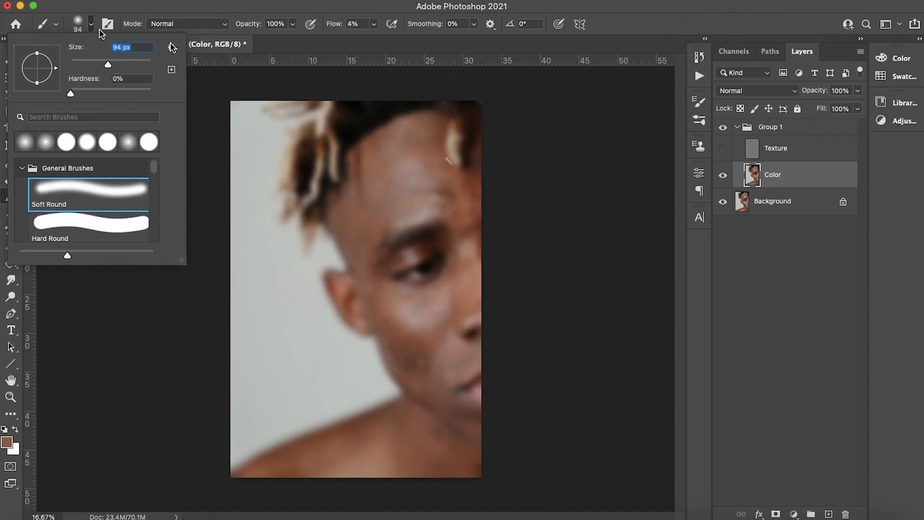
left_click(123, 64)
Sample neighbouring skin tones repeatedly and brush over the uneven highlights and shadows on the forehead of the Color layer
left_click(439, 179)
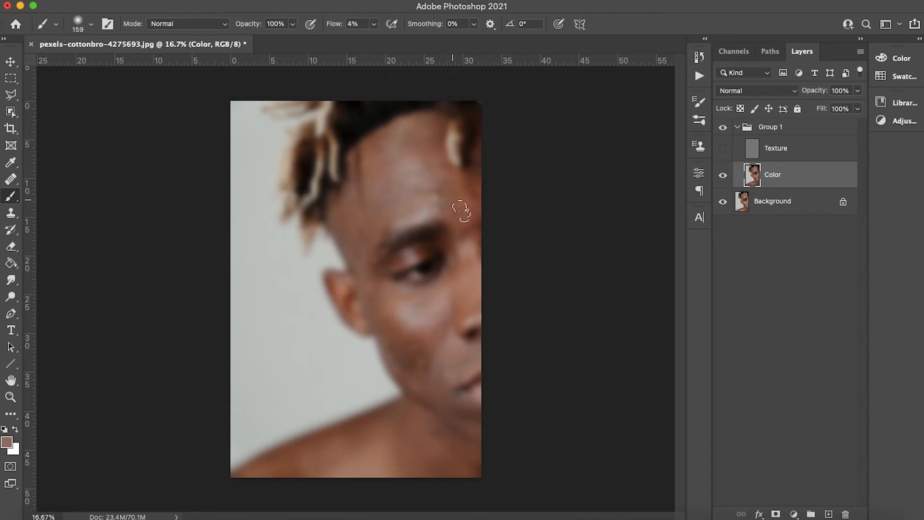
left_click(436, 199, "alt")
left_click(430, 199, "alt")
left_click(437, 201, "alt")
left_click(382, 143, "alt")
left_click(406, 145, "alt")
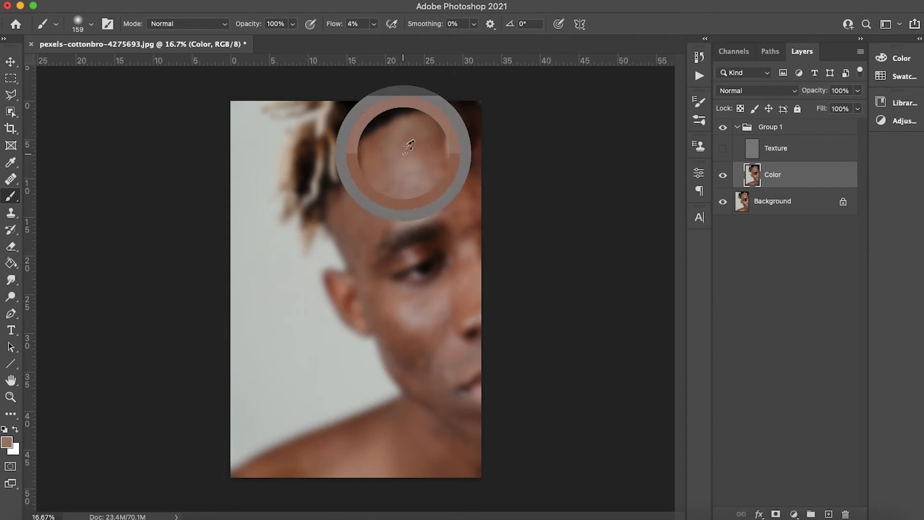
left_click(433, 197, "alt")
left_click(454, 190, "alt")
mouse_move(454, 190)
left_mouse_down()
mouse_move(456, 201)
mouse_move(474, 201)
mouse_move(459, 190)
left_mouse_up()
left_click(434, 167, "alt")
Sample tones across the forehead, temple and lower cheek and paint out the blotches there on the Color layer
key("super+equal")
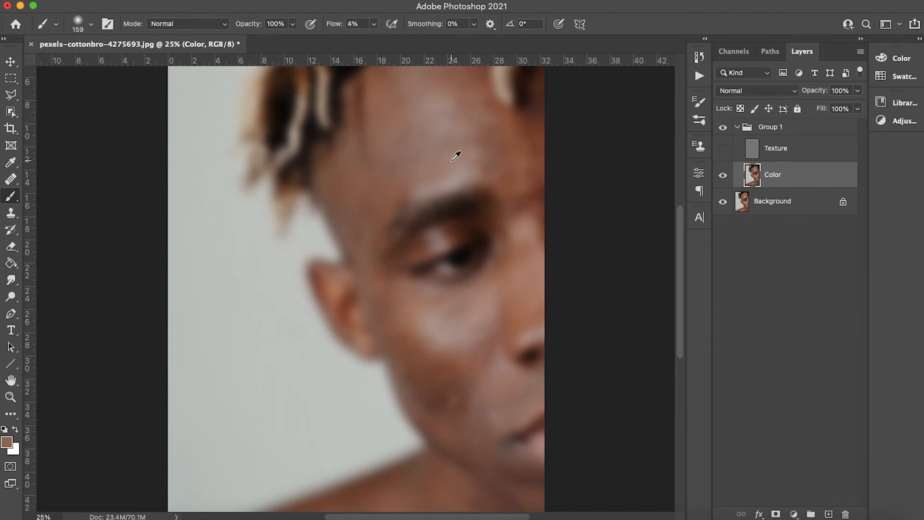
left_click(493, 137, "alt")
left_click(406, 131, "alt")
left_click(408, 212, "alt")
left_click(445, 386, "alt")
left_click(456, 415, "alt")
left_click(446, 375, "alt")
Blend the skin tones at the nose bridge, between the eyebrows and along the forehead at the image edge
left_click(511, 257, "alt")
left_click_drag(518, 204, 520, 190)
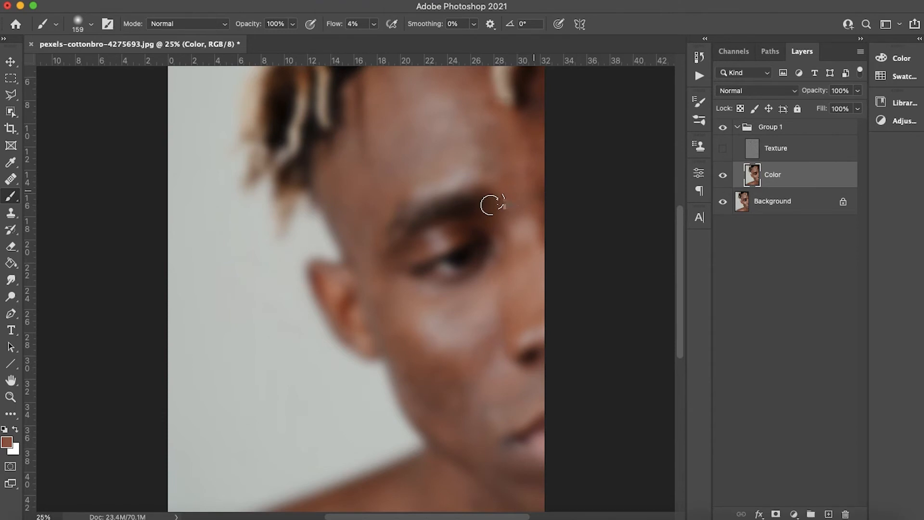
left_click(495, 154, "alt")
left_click(542, 186, "alt")
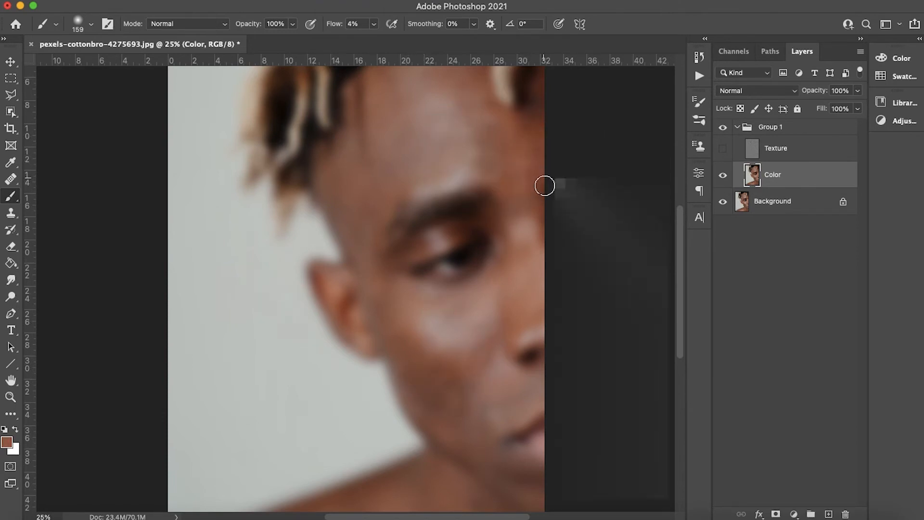
Show and select the Texture layer, and heal the bumps above the eyebrow using a 138 px Healing Brush with sampled source
left_click(723, 150)
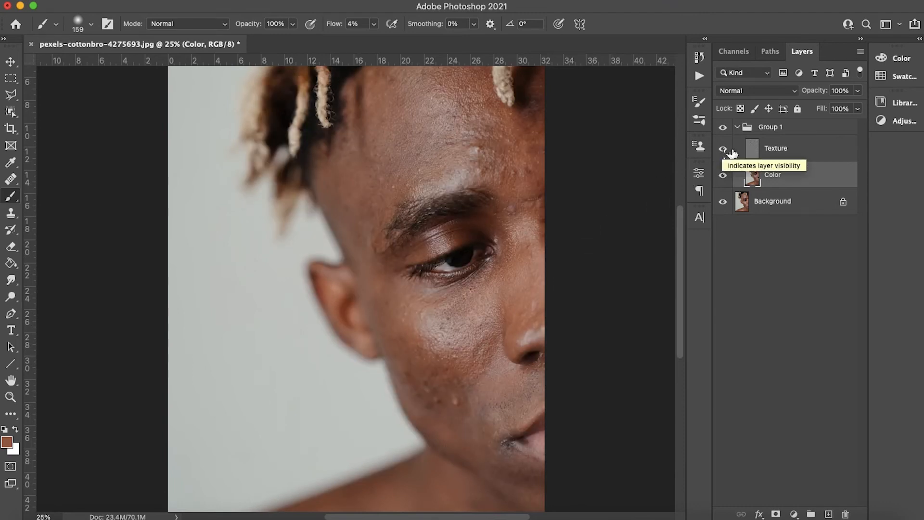
left_click(799, 148)
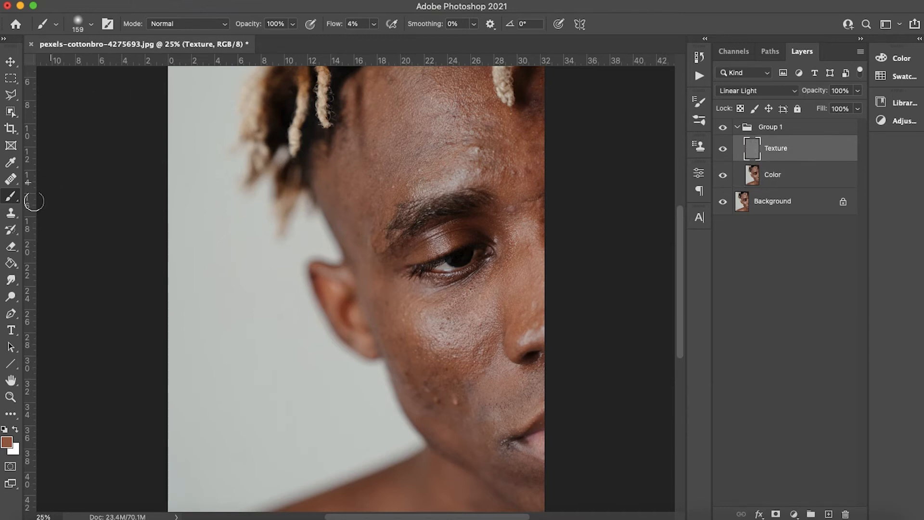
left_click(12, 181)
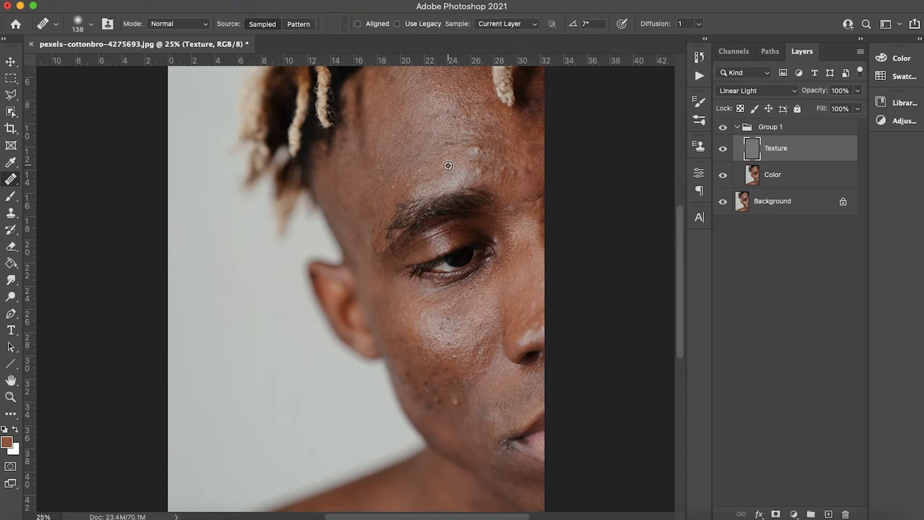
left_click_drag(465, 160, 476, 152)
scroll(380, 120, "up", 1)
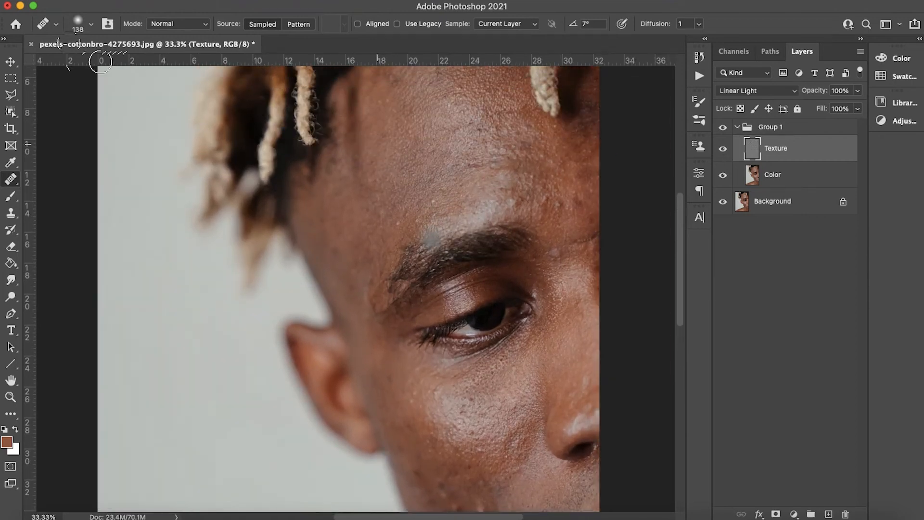
Reduce the Healing Brush to 45 px for the forehead above the eyebrow, and heal the lower cheek blemishes at 43 px
left_click(90, 24)
scroll(388, 144, "up", 1)
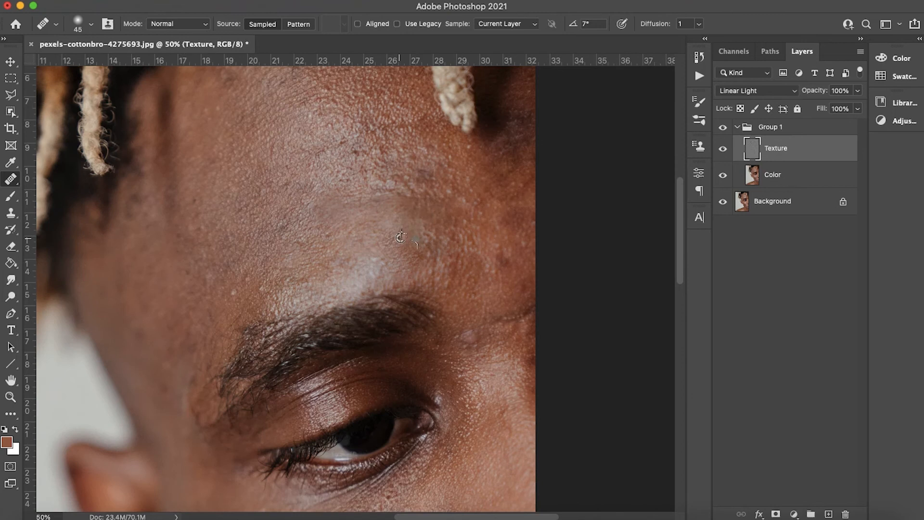
scroll(225, 138, "down", 8)
key("bracketleft")
key("bracketleft")
scroll(322, 244, "up", 2)
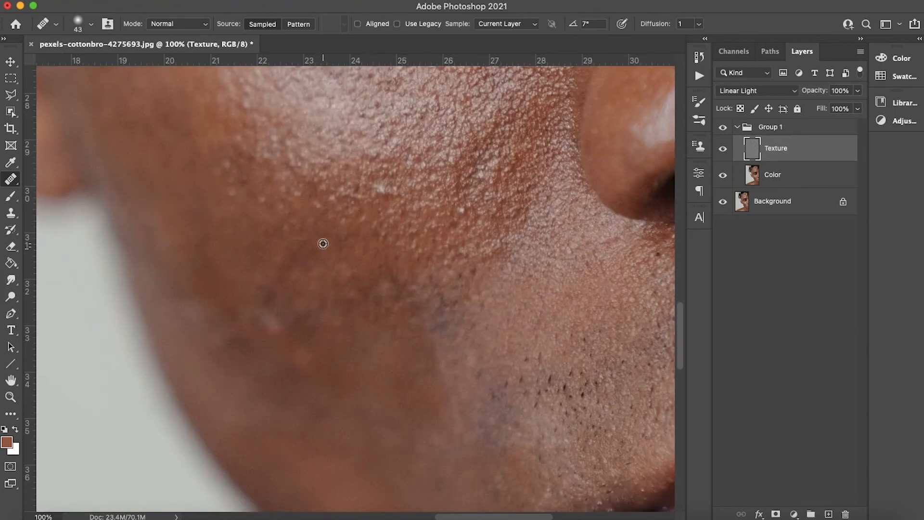
Reduce the Healing Brush to 25 px and heal small texture flaws around the mouth corner and on the cheek
scroll(280, 330, "down", 10)
scroll(487, 384, "right", 3)
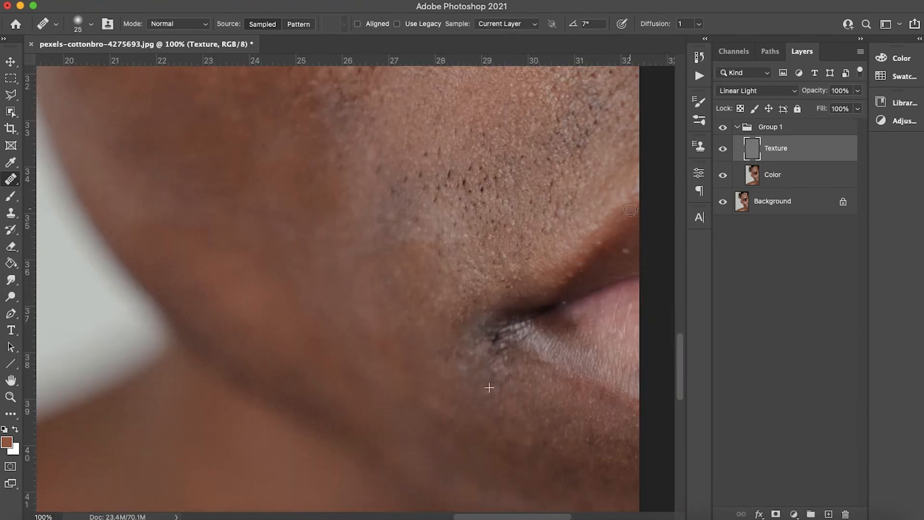
scroll(383, 287, "up", 10)
key("bracketleft")
key("bracketleft")
scroll(383, 288, "up", 8)
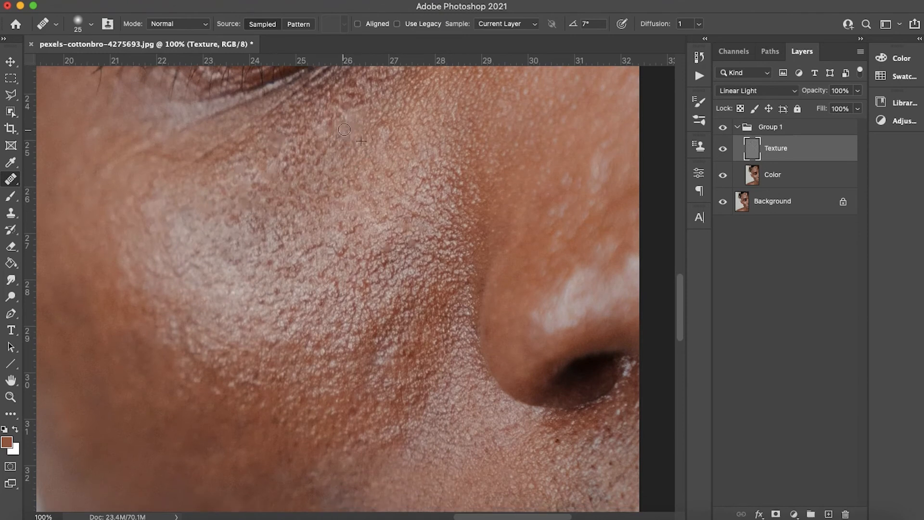
Enlarge the Healing Brush to 54 px and replace the coarse pores on the upper cheek below the eye with smoother texture
scroll(420, 191, "down", 5)
scroll(269, 141, "up", 4)
key("bracketright")
key("bracketright")
key("bracketright")
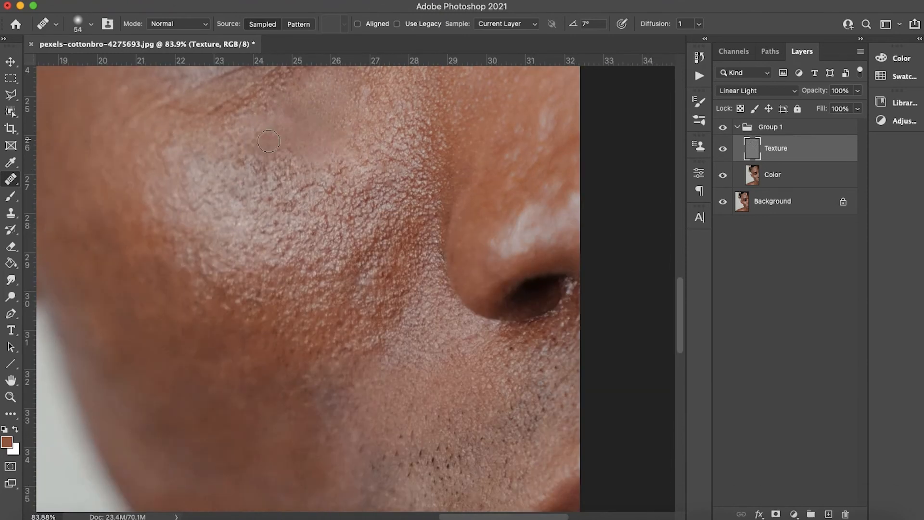
scroll(405, 192, "up", 8)
scroll(394, 288, "down", 6)
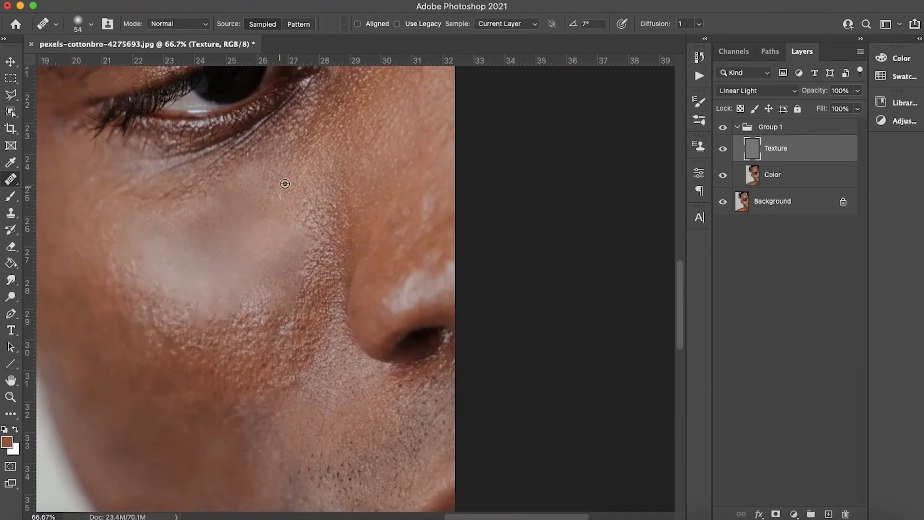
Heal the remaining rough patches on the cheek highlight and mid-cheek up close with the Healing Brush
scroll(393, 288, "up", 4)
scroll(393, 372, "down", 6)
scroll(202, 340, "left", 3)
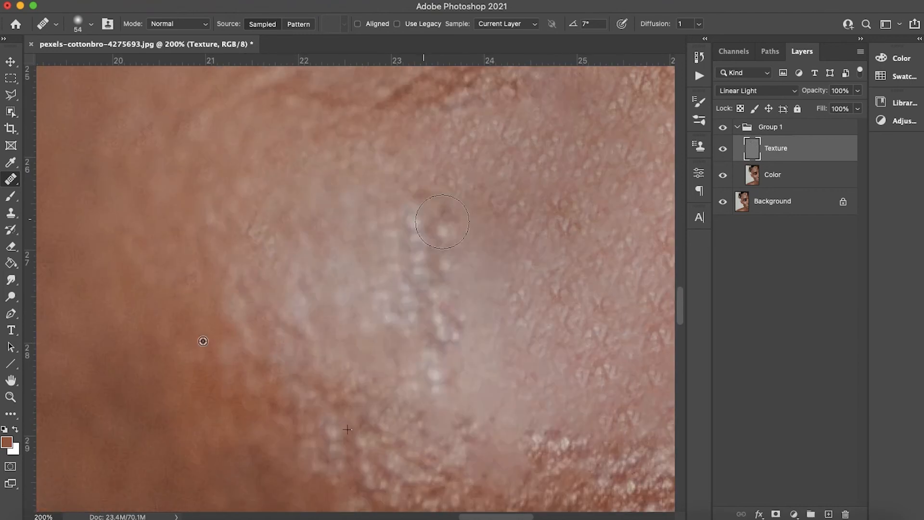
scroll(282, 178, "up", 2)
scroll(355, 303, "down", 5)
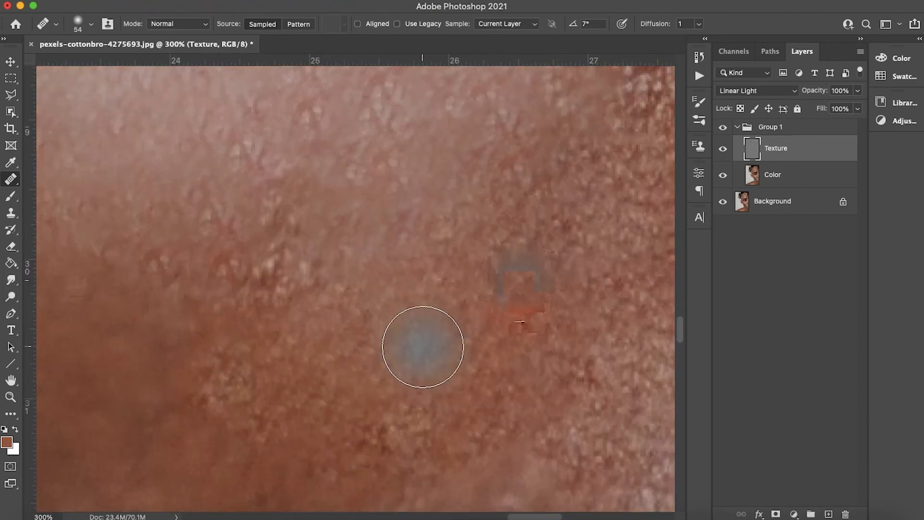
scroll(495, 244, "down", 2)
scroll(268, 371, "up", 15)
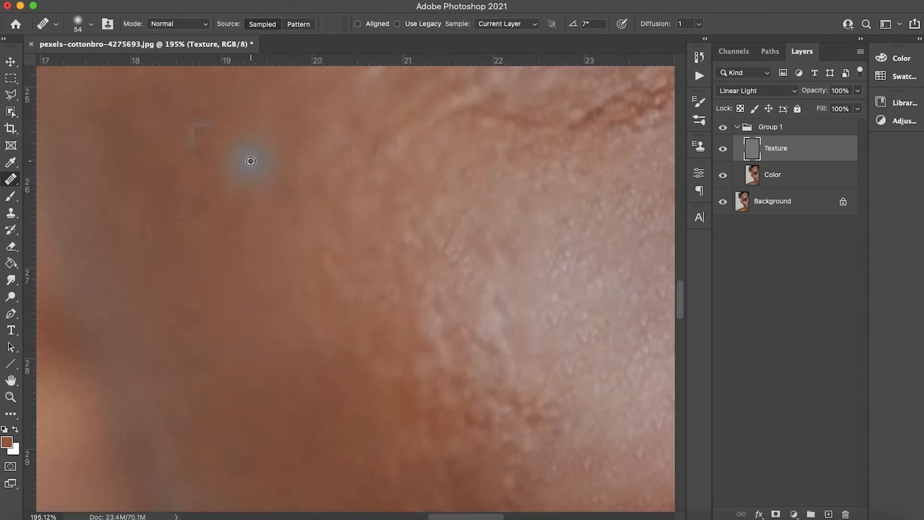
Heal the rough texture on the outer cheek near the ear and on the cheek below the highlight
scroll(492, 333, "right", 3)
scroll(349, 221, "down", 5)
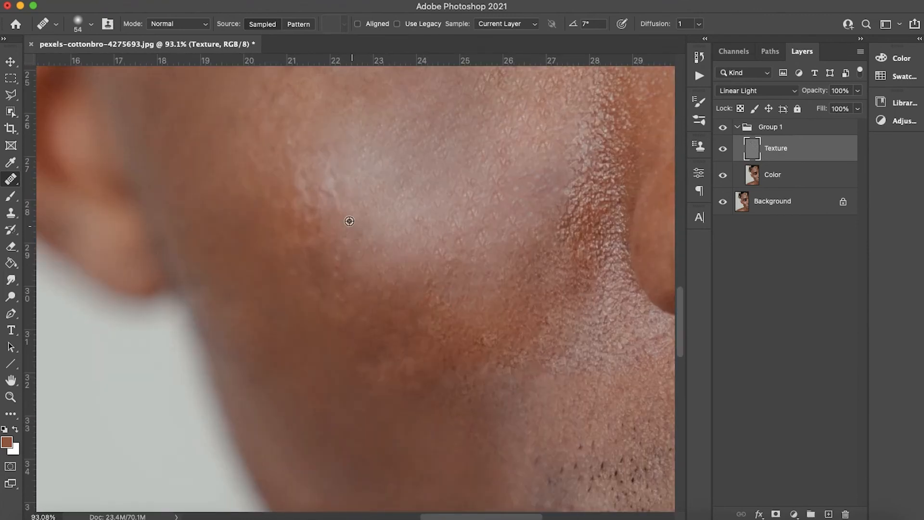
scroll(587, 190, "up", 5)
scroll(569, 299, "down", 2)
scroll(79, 270, "up", 6)
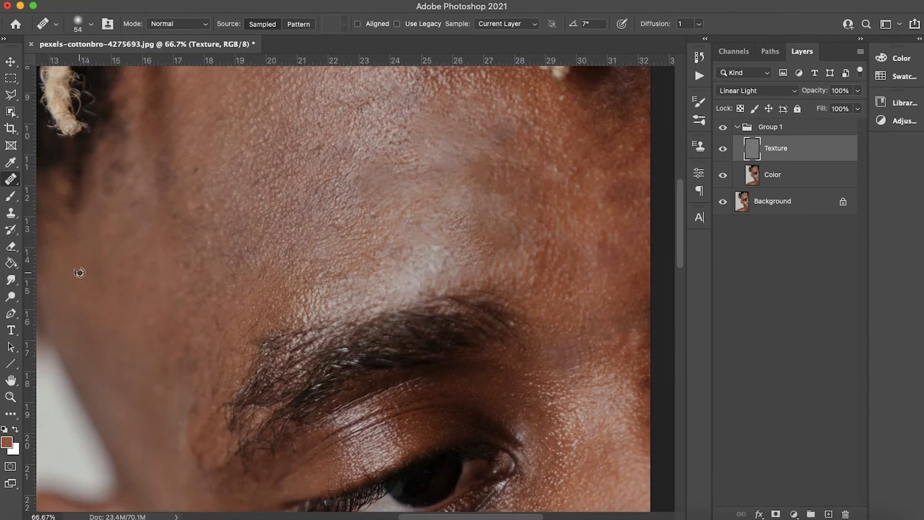
scroll(646, 359, "down", 10)
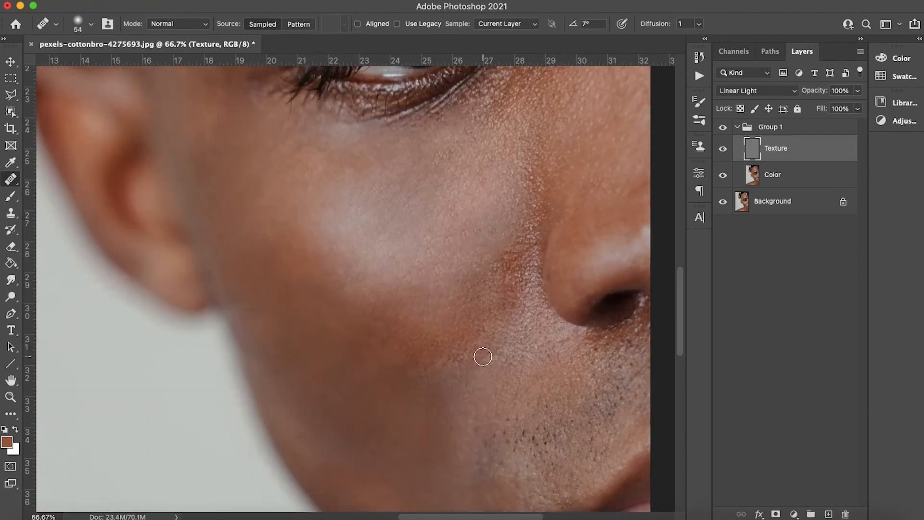
Heal the rough texture on the forehead and beside the nose on the Texture layer
scroll(481, 355, "up", 5)
scroll(611, 340, "down", 3)
scroll(569, 211, "down", 3)
scroll(536, 160, "up", 4)
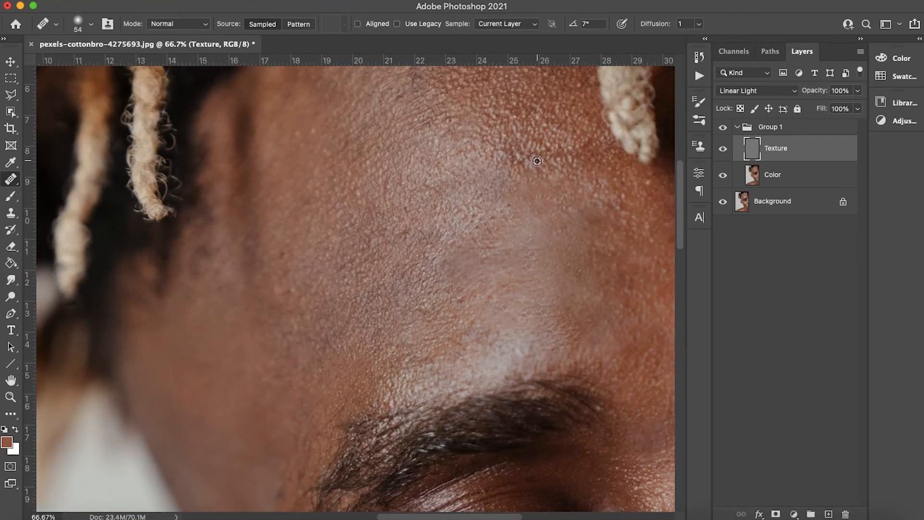
scroll(612, 237, "down", 2)
scroll(597, 192, "up", 4)
scroll(587, 148, "down", 8)
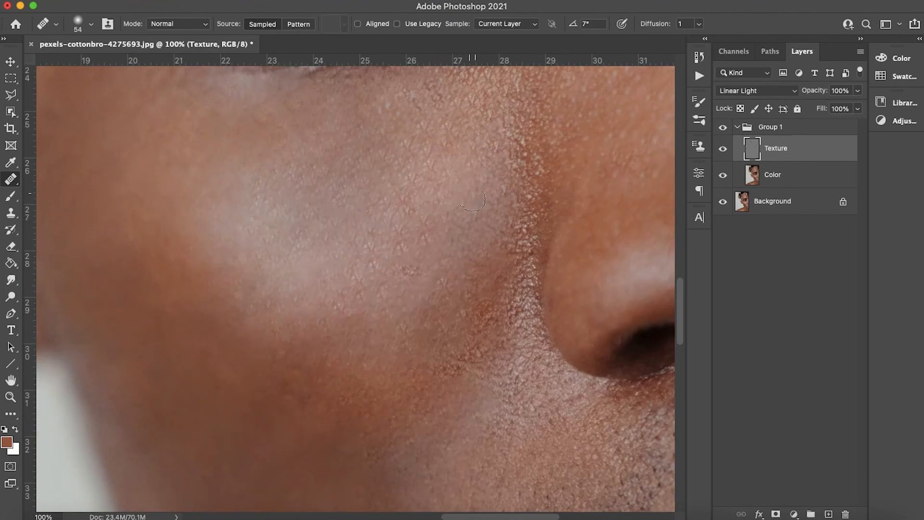
Make final Healing Brush touch-ups on the upper forehead, under-eye area, cheek and jaw of the Texture layer
scroll(337, 344, "down", 1)
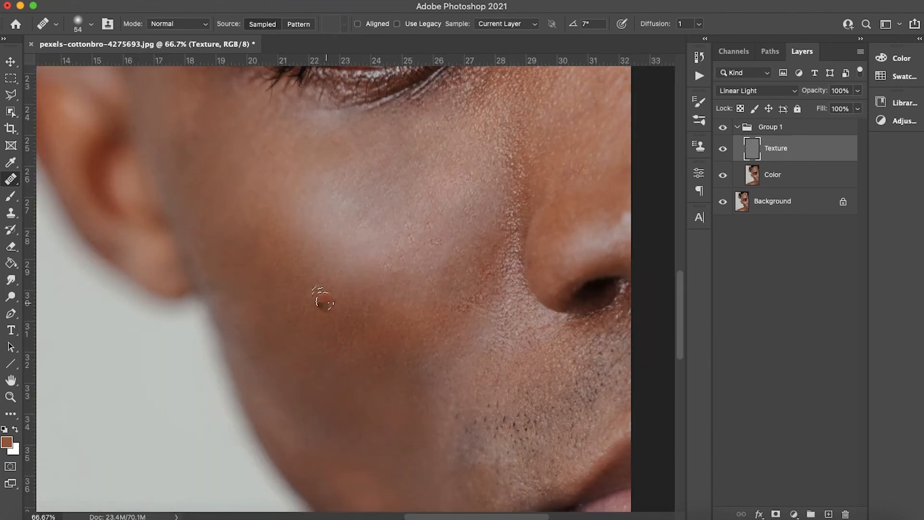
scroll(323, 298, "down", 4)
scroll(337, 289, "up", 12)
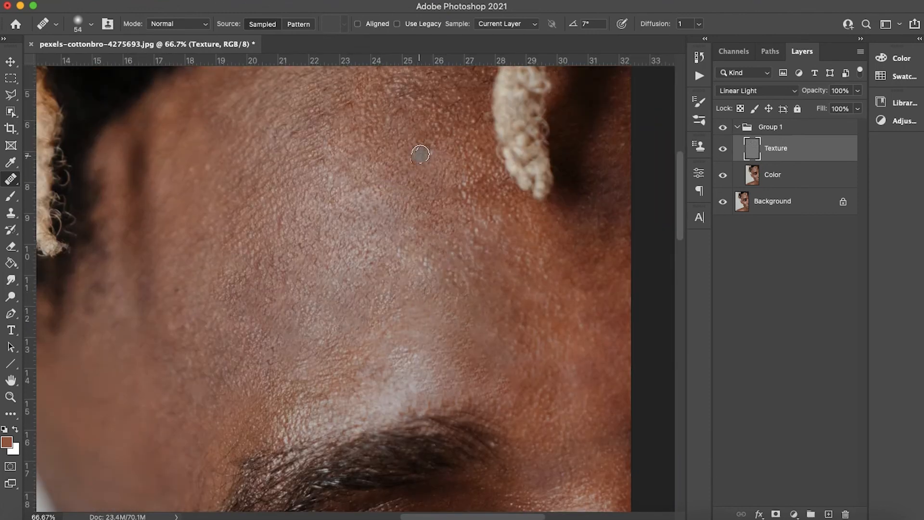
scroll(475, 247, "up", 2)
scroll(512, 222, "down", 12)
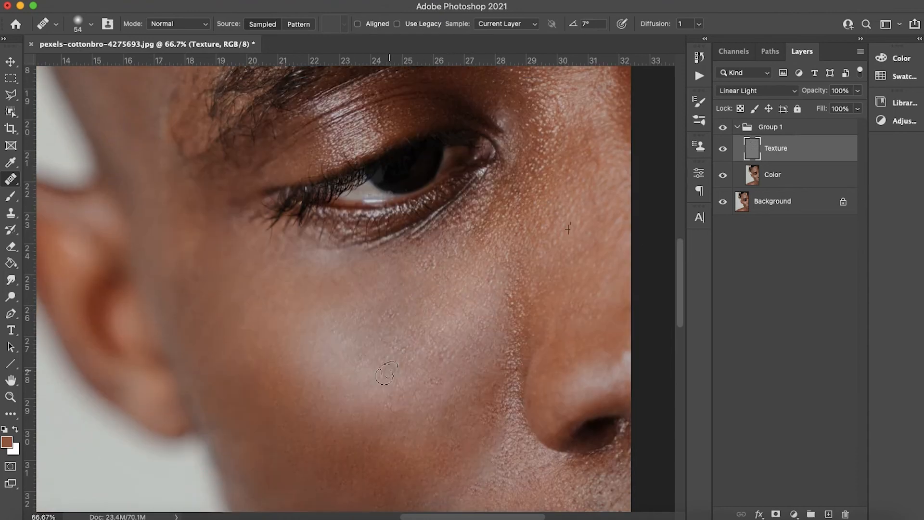
scroll(359, 334, "down", 1)
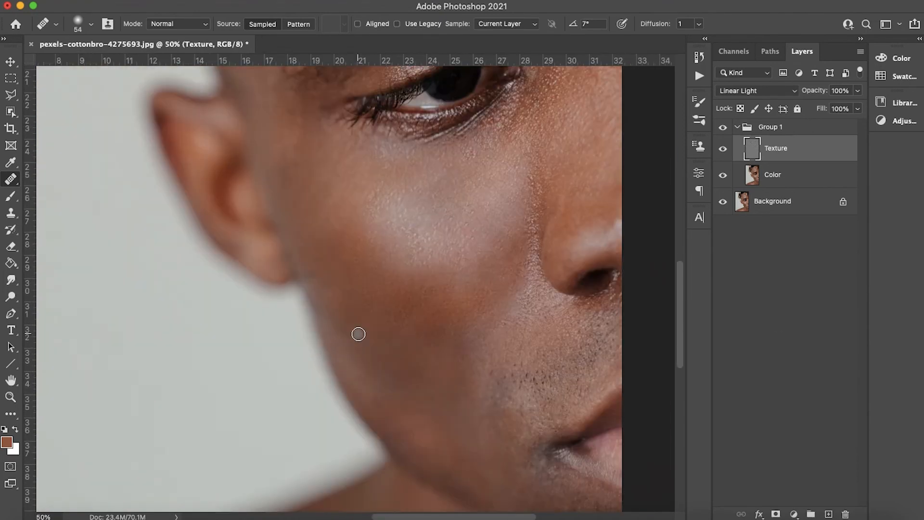
Hide the Texture layer, brush sampled tones over the cheek and forehead on the Color layer, and show the Texture layer again
scroll(359, 334, "down", 3)
scroll(454, 336, "up", 3)
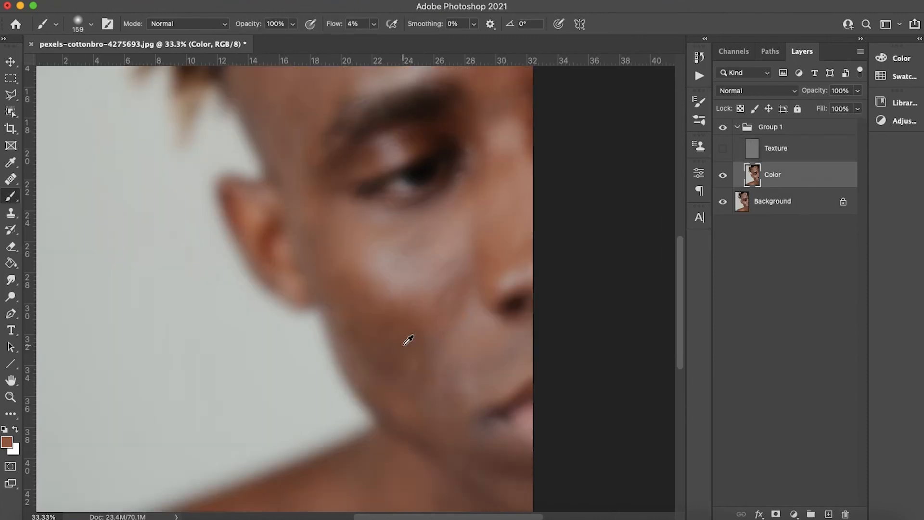
scroll(466, 185, "up", 3)
scroll(393, 329, "down", 4)
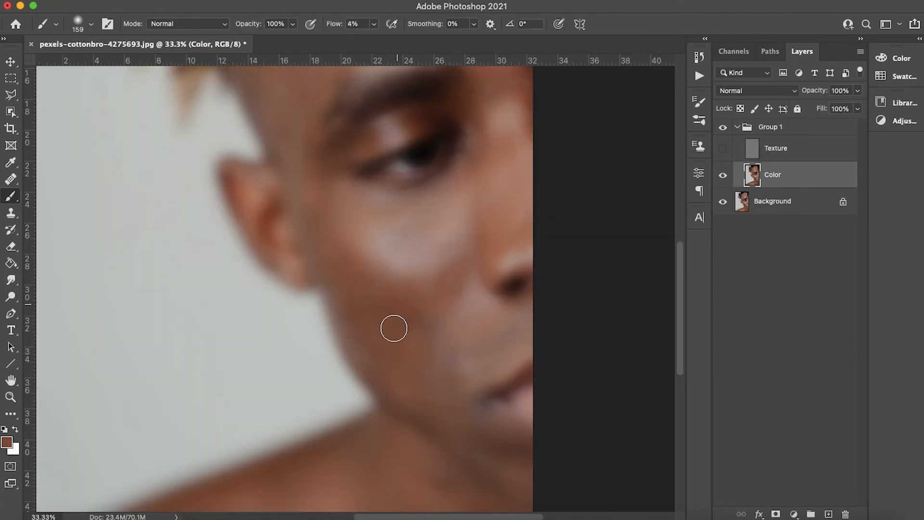
scroll(394, 328, "down", 2)
left_click(412, 156, "alt")
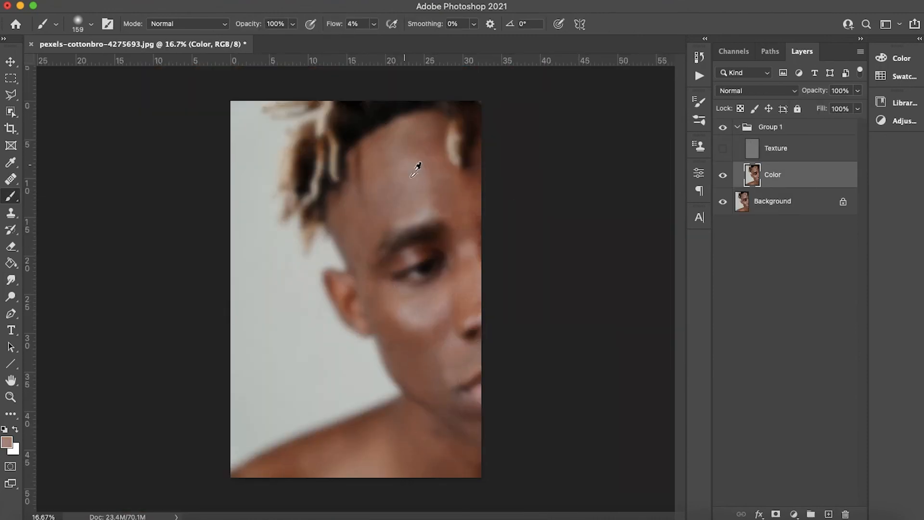
left_click(372, 182, "alt")
left_click(417, 304, "alt")
left_click(723, 149)
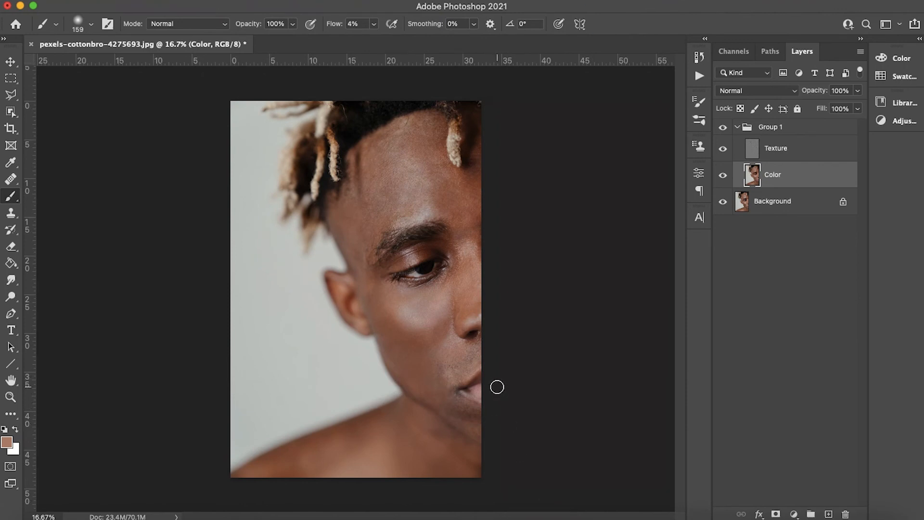
Compare the retouched portrait with the original by repeatedly hiding and showing Group 1
left_click(722, 127)
left_click(722, 127)
left_click(723, 127)
left_click(722, 127)
left_click(721, 127)
left_click(722, 126)
left_click(722, 149)
left_click(725, 128)
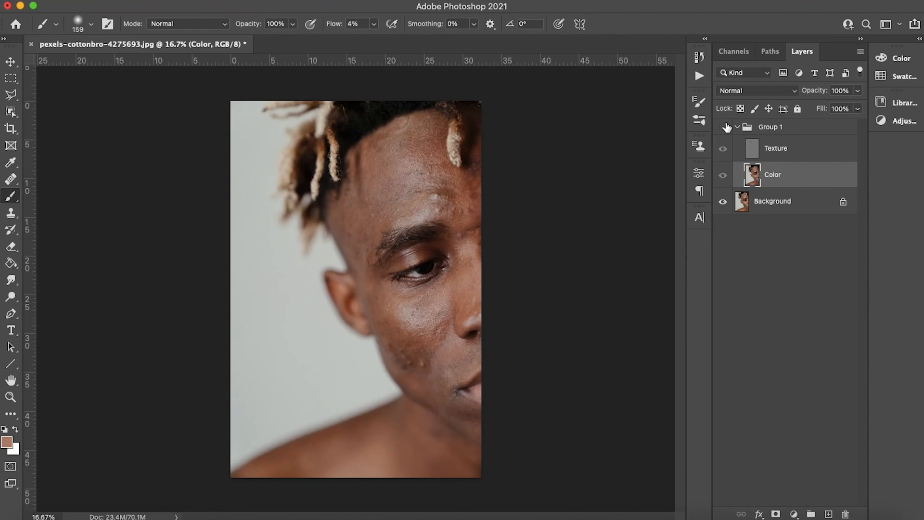
left_click(725, 128)
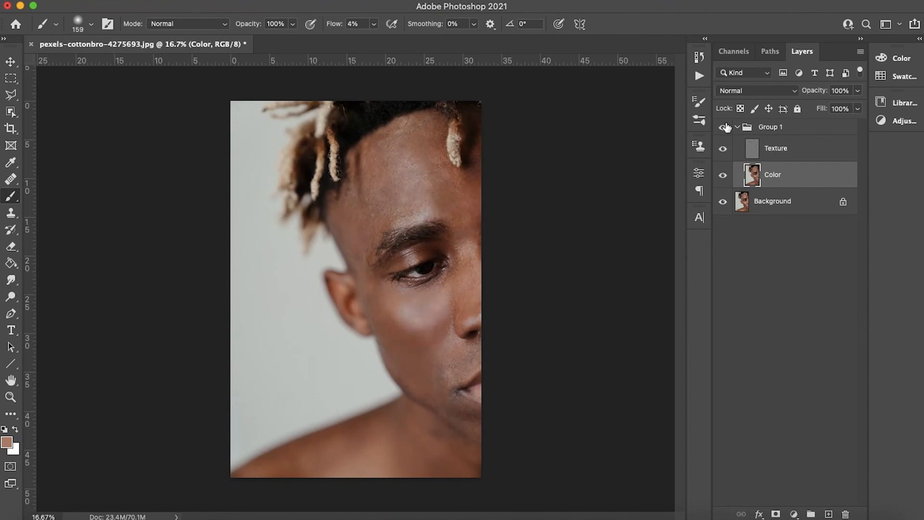
left_click(725, 128)
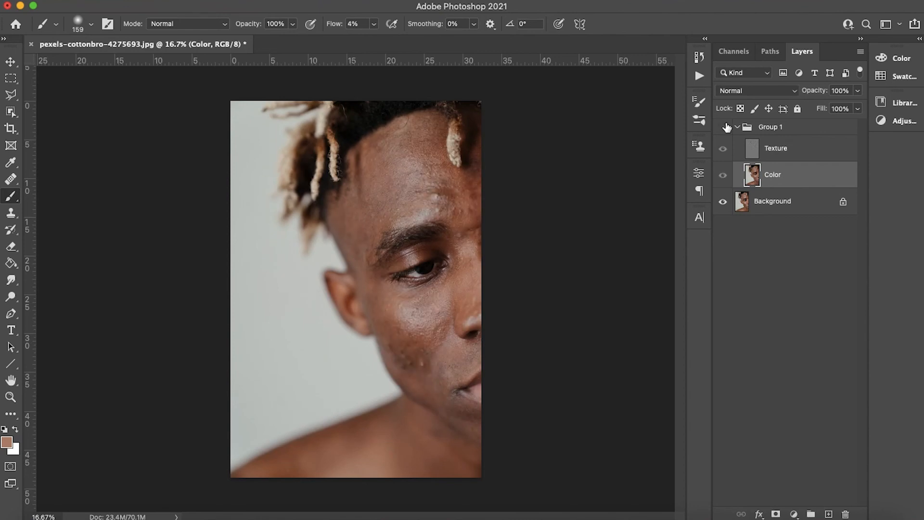
left_click(725, 127)
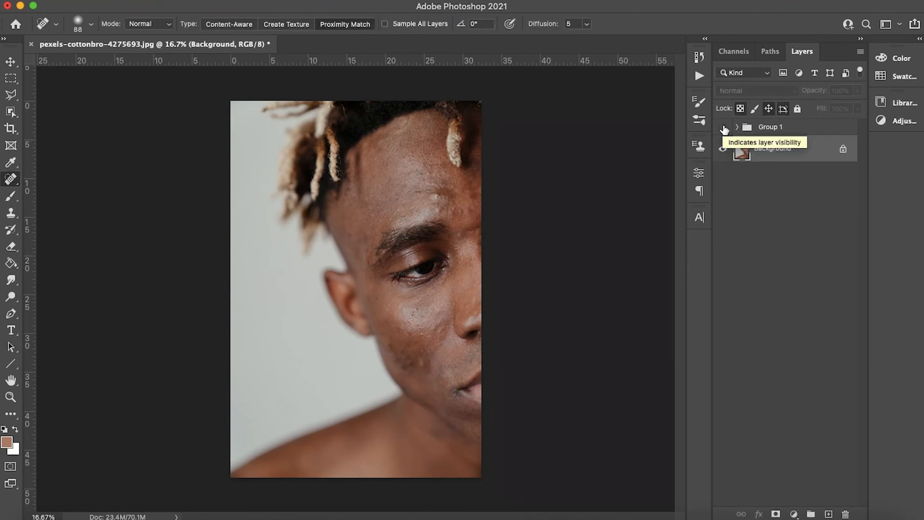
left_click(724, 128)
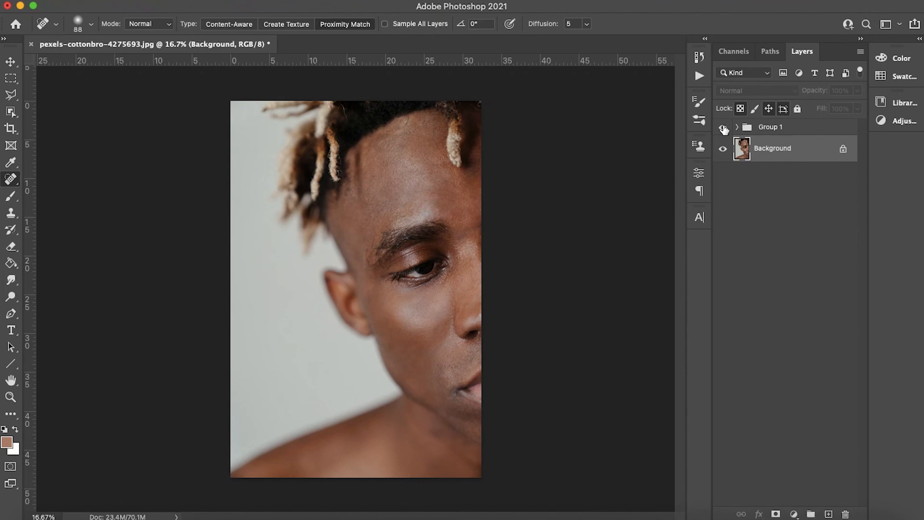